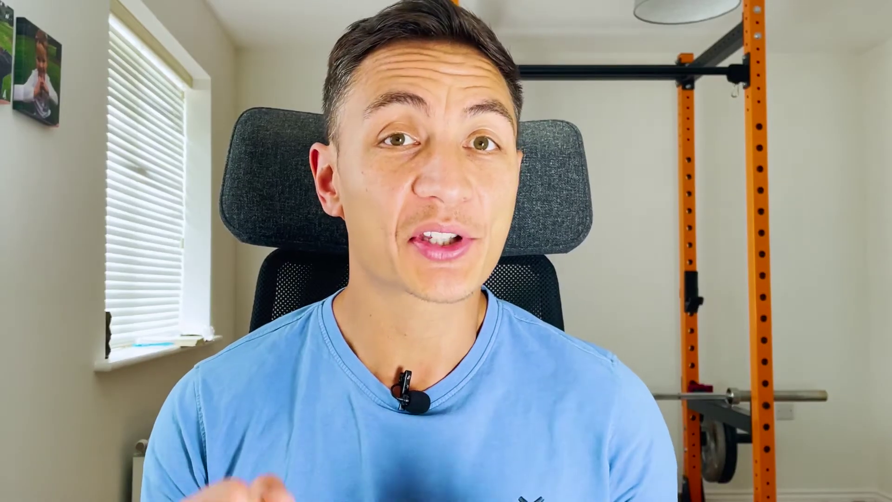
# - Generate new random Coolors palettes until F4E8C1, A0C1B9, 70A0AF, 706993, 331E38 appears
pyautogui.scroll(-2, 466, 236)
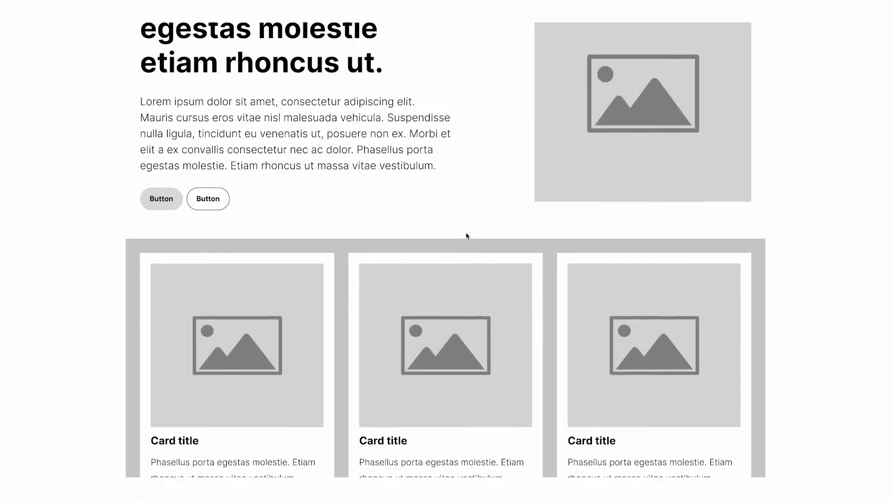
pyautogui.scroll(-5, 466, 236)
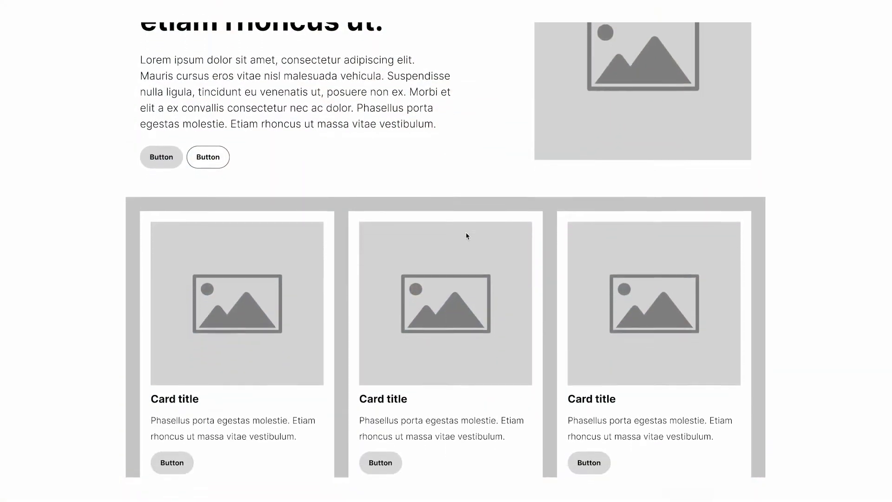
pyautogui.scroll(-1, 466, 235)
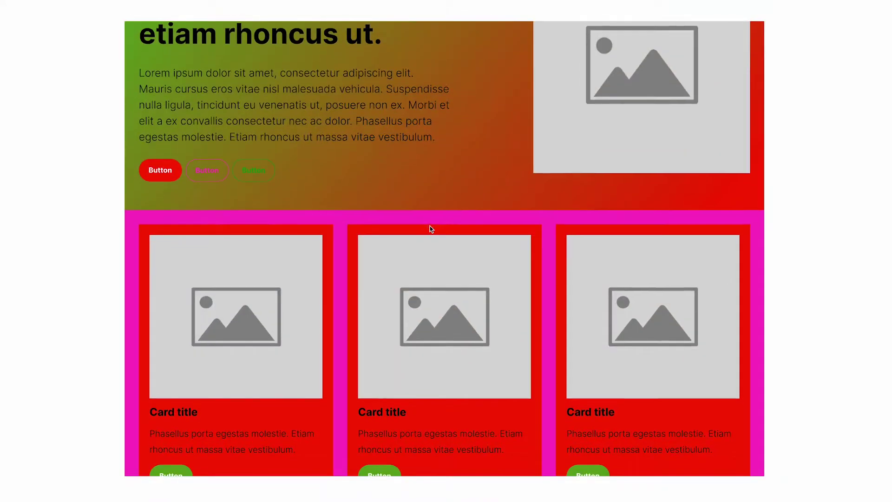
pyautogui.scroll(-3, 431, 229)
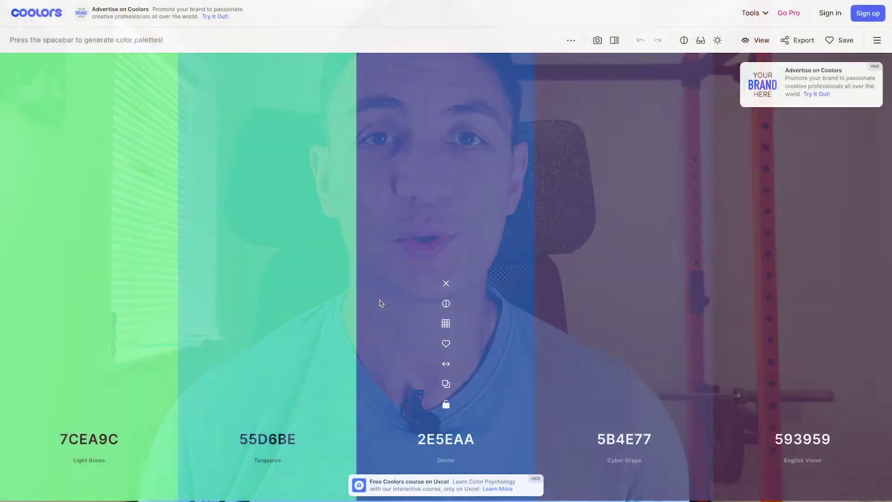
pyautogui.press('space')
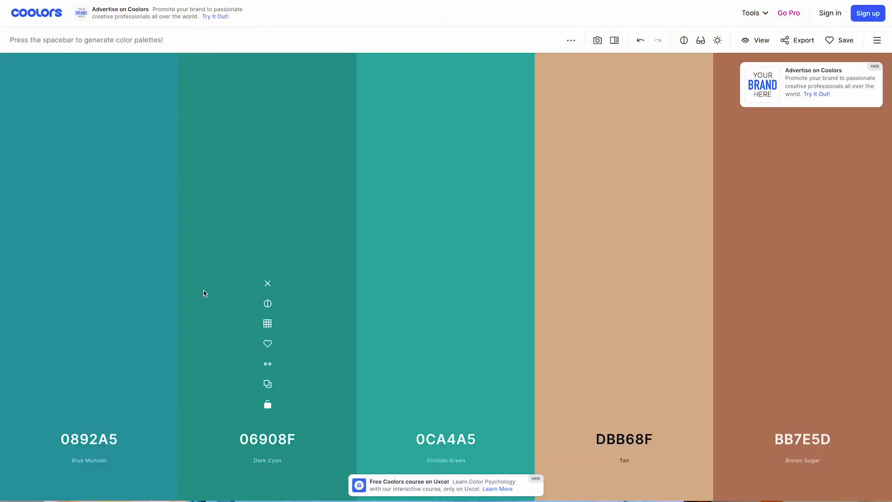
pyautogui.press('space')
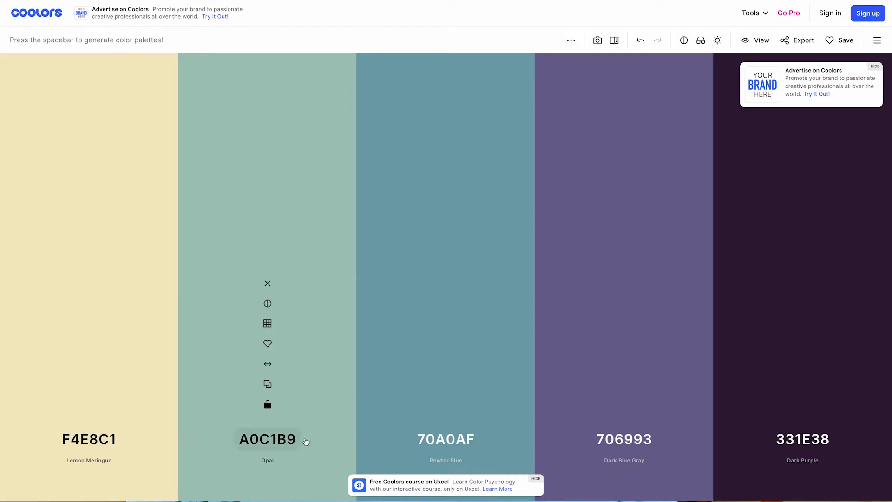
pyautogui.press('space')
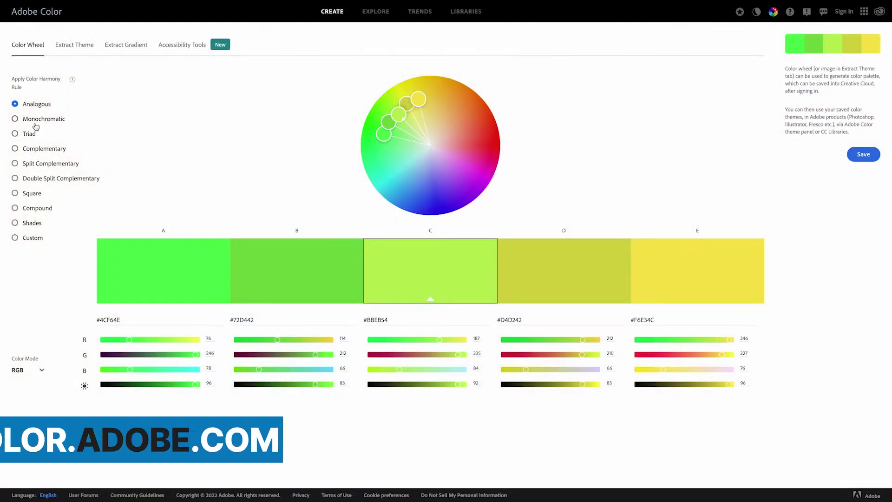
# - Try Monochromatic, Triad, then Complementary harmony in Adobe Color, and lower swatch B's red to 83
pyautogui.click(35, 122)
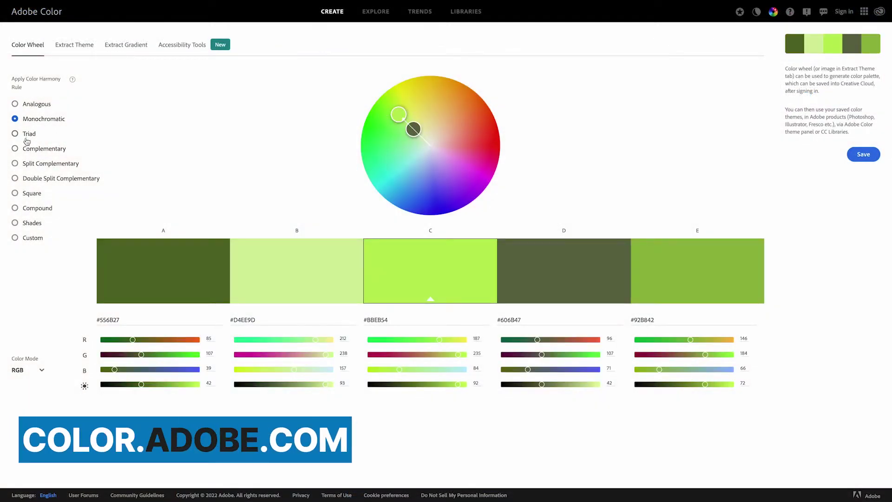
pyautogui.click(26, 139)
pyautogui.click(34, 155)
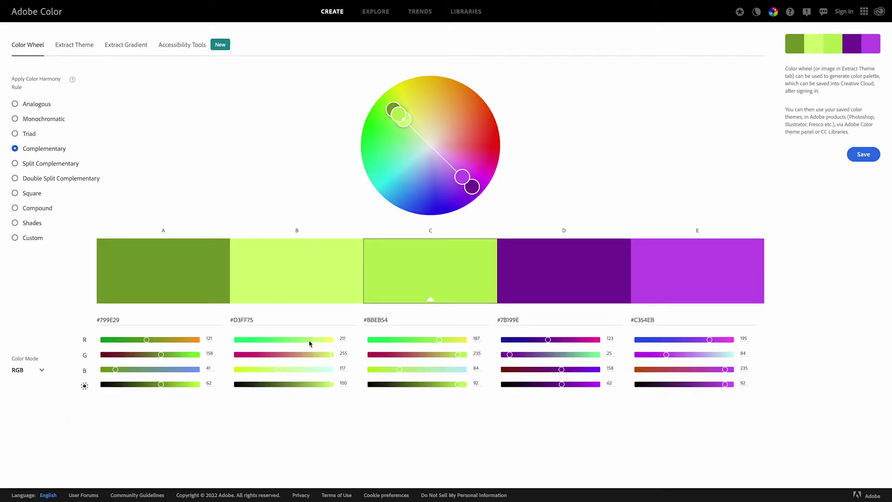
pyautogui.moveTo(314, 341)
pyautogui.mouseDown()
pyautogui.moveTo(263, 338)
pyautogui.moveTo(307, 339)
pyautogui.mouseUp()
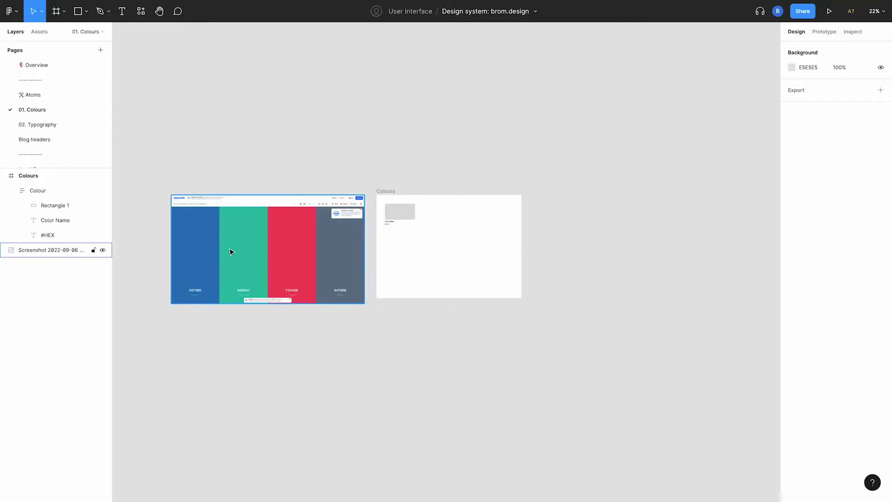
pyautogui.keyDown('ctrl'); pyautogui.scroll(5, 231, 251); pyautogui.keyUp('ctrl')
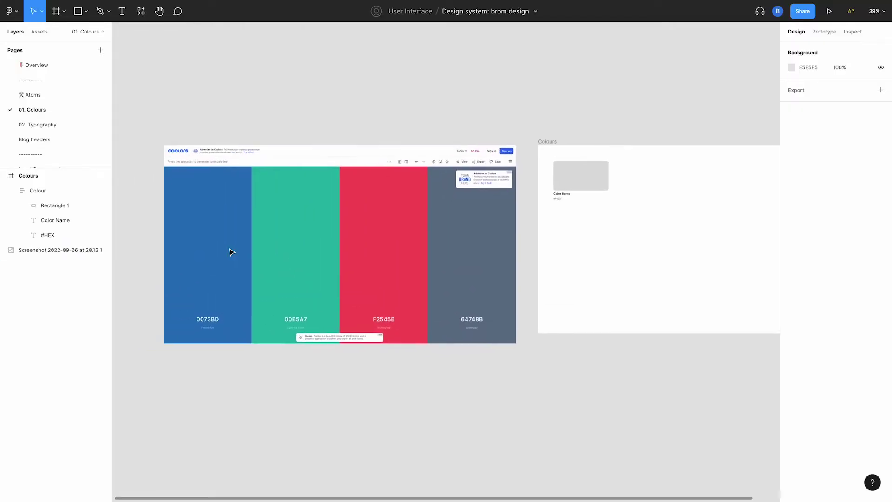
pyautogui.hscroll(2, 231, 252)
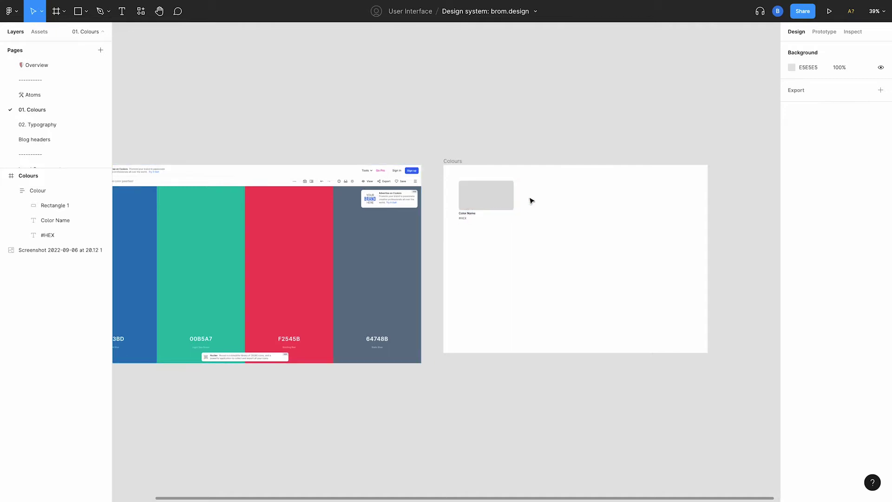
pyautogui.scroll(5, 492, 201)
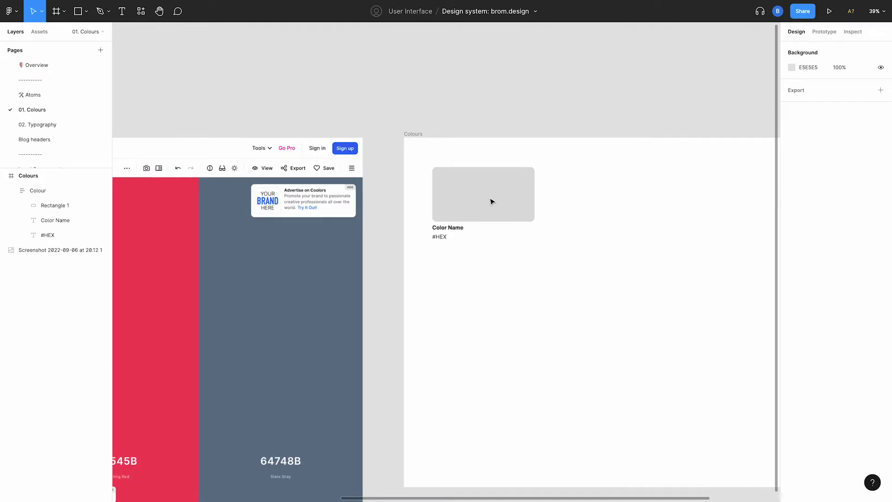
pyautogui.scroll(2, 492, 201)
pyautogui.doubleClick(492, 202)
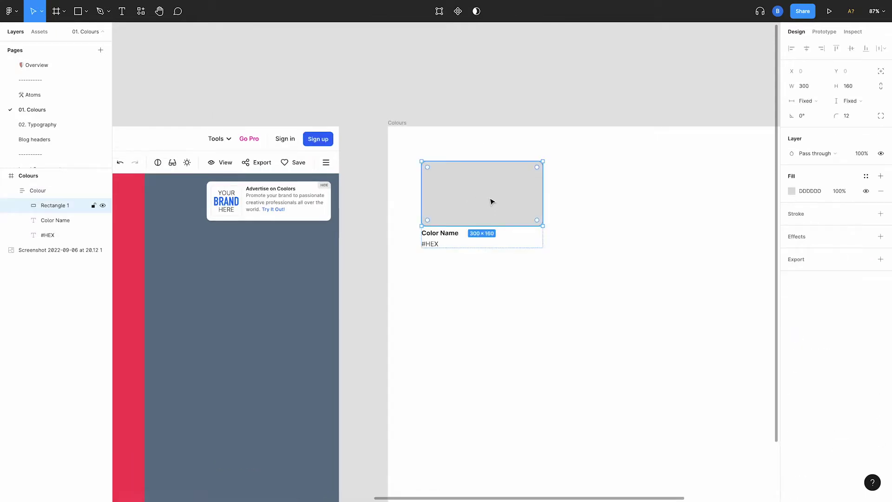
pyautogui.click(442, 234)
pyautogui.click(436, 245)
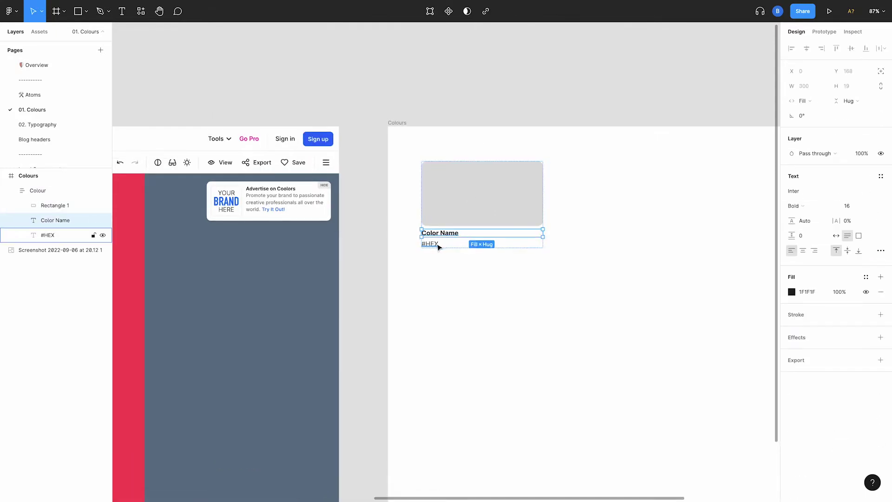
pyautogui.click(436, 280)
pyautogui.hscroll(-5, 424, 289)
pyautogui.scroll(-3, 424, 288)
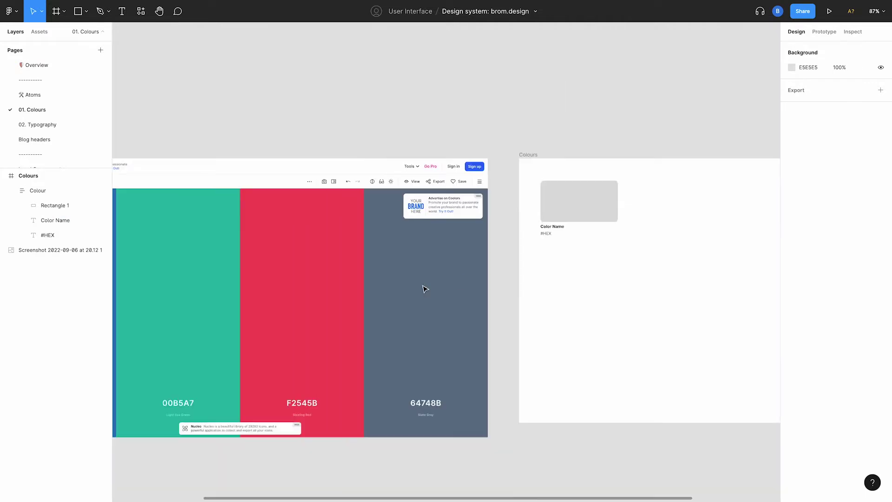
# - Fill the first swatch rectangle with 0073BD and select its hex label
pyautogui.click(664, 205)
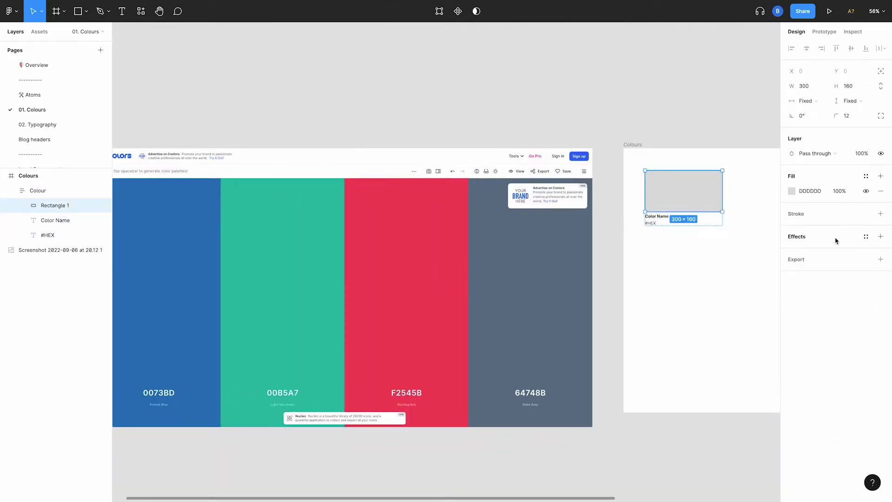
pyautogui.write('0073BD')
pyautogui.press('Return')
pyautogui.click(654, 224)
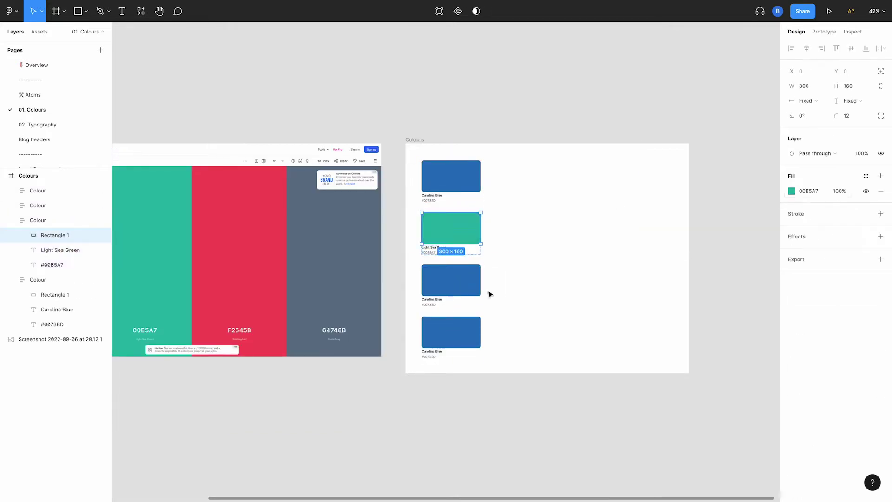
# - Start setting the third swatch's fill to the Sizzling Red hex (F2…) and select its labels
pyautogui.click(474, 290)
pyautogui.click(808, 191)
pyautogui.write('F2')
pyautogui.click(432, 299)
pyautogui.click(428, 305)
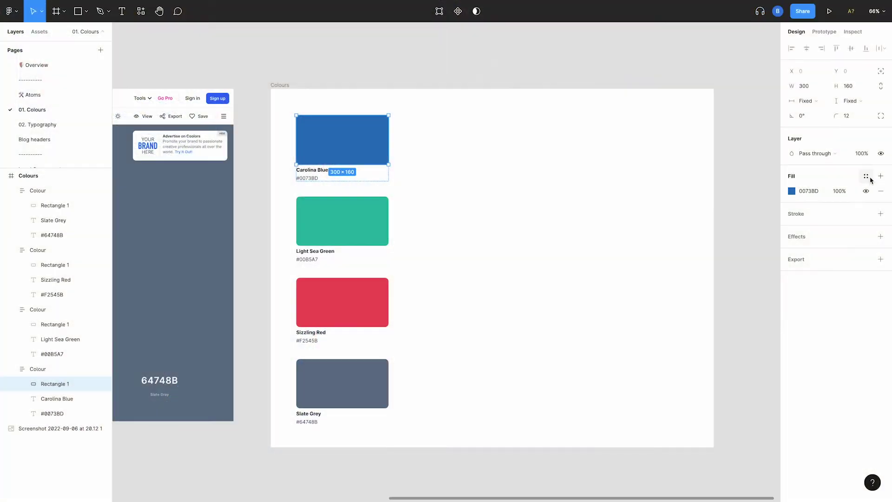
# - Save the blue swatch's fill as the colour style Primary/Carolina Blue/Base
pyautogui.click(866, 177)
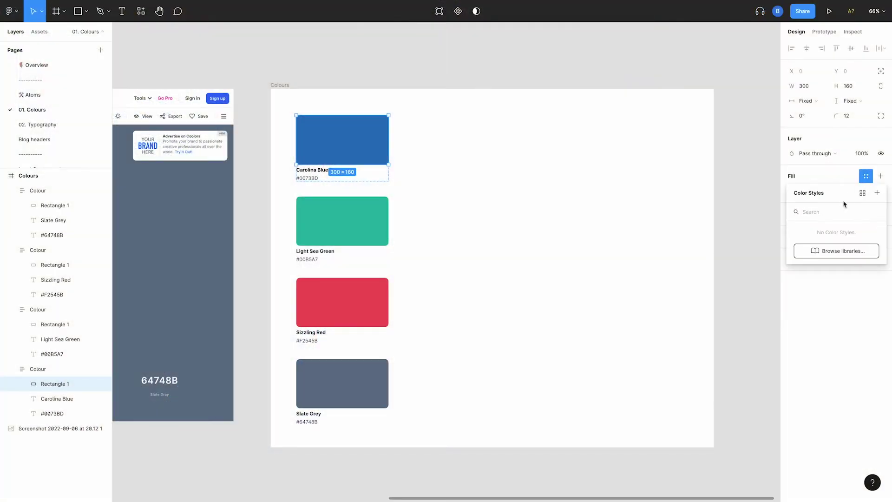
pyautogui.click(878, 194)
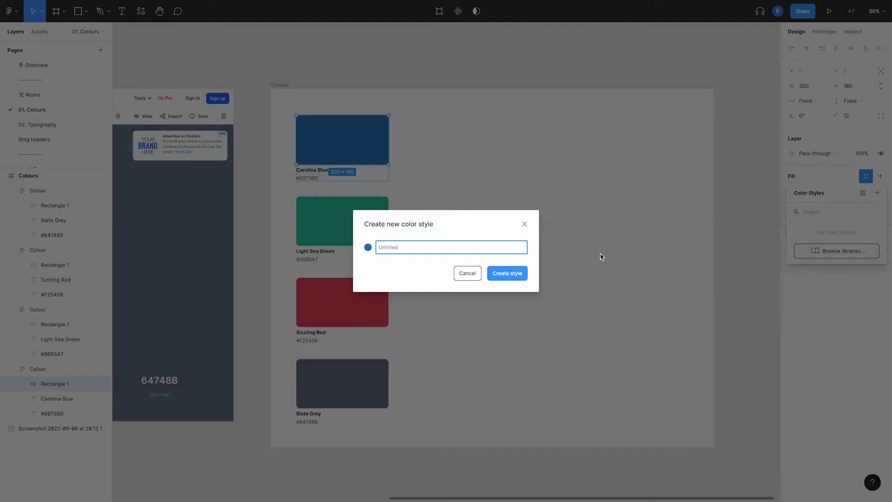
pyautogui.write('Primary/Carol')
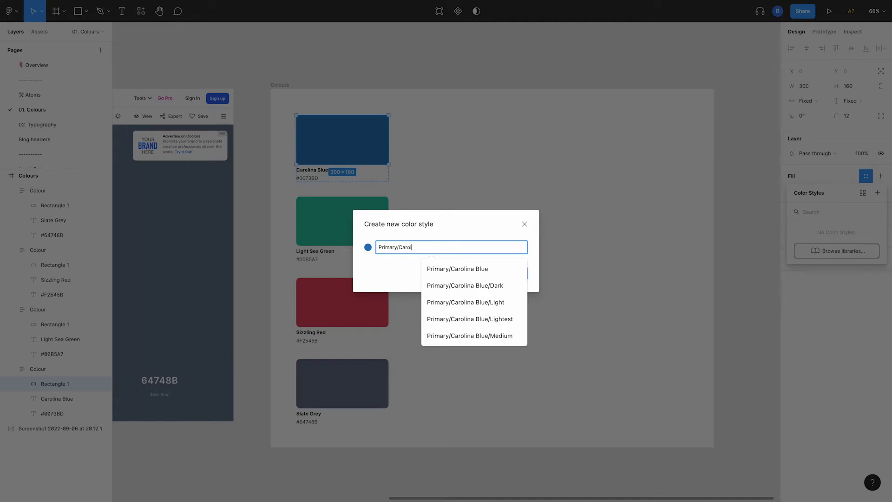
pyautogui.write('ina Blue/')
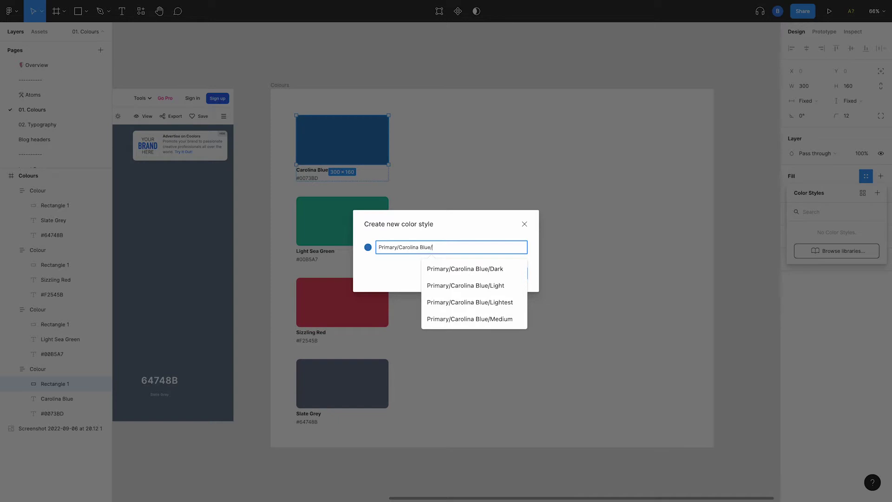
pyautogui.write('Base')
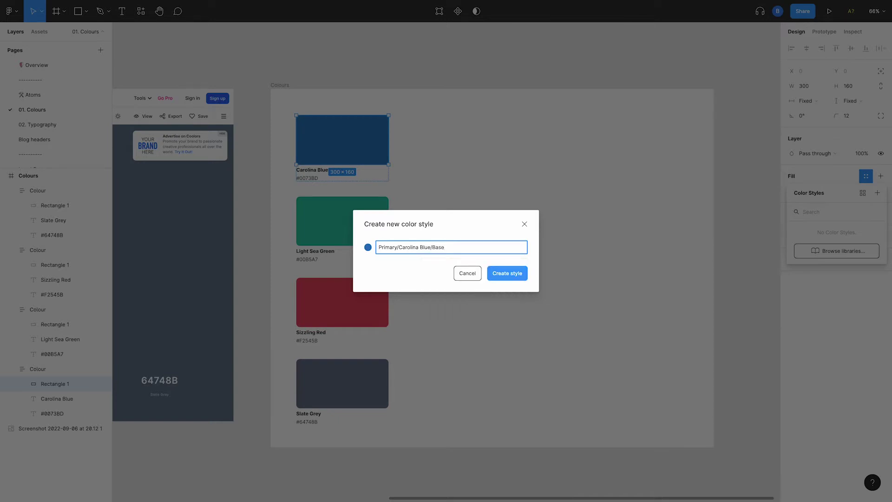
pyautogui.press('Return')
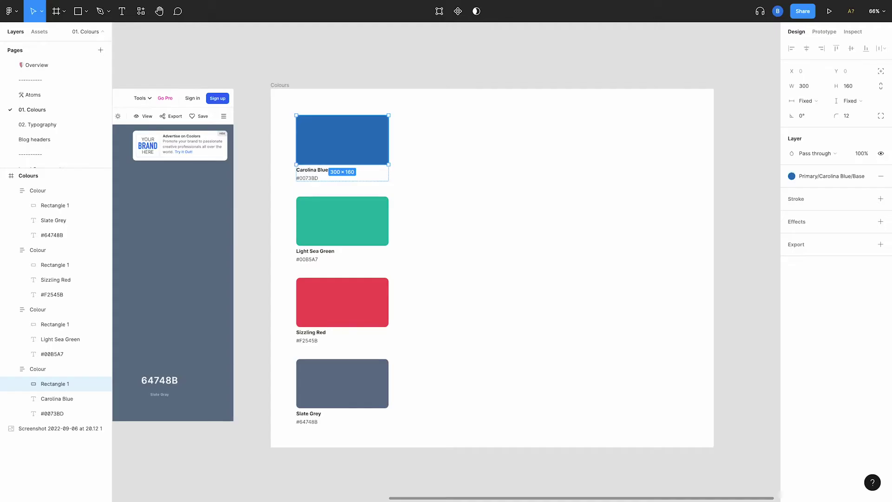
# - Save the green swatch's fill as Secondary/Light Sea Green/Base, then add a fill to the red swatch
pyautogui.click(344, 224)
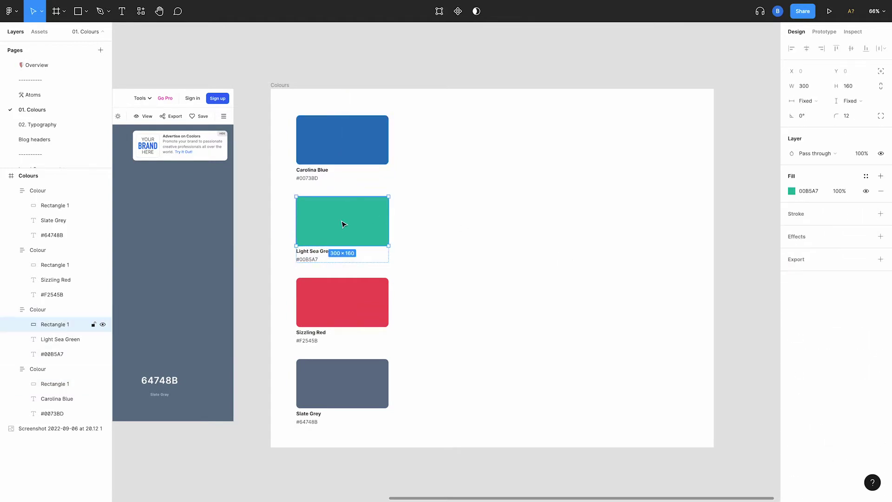
pyautogui.click(866, 175)
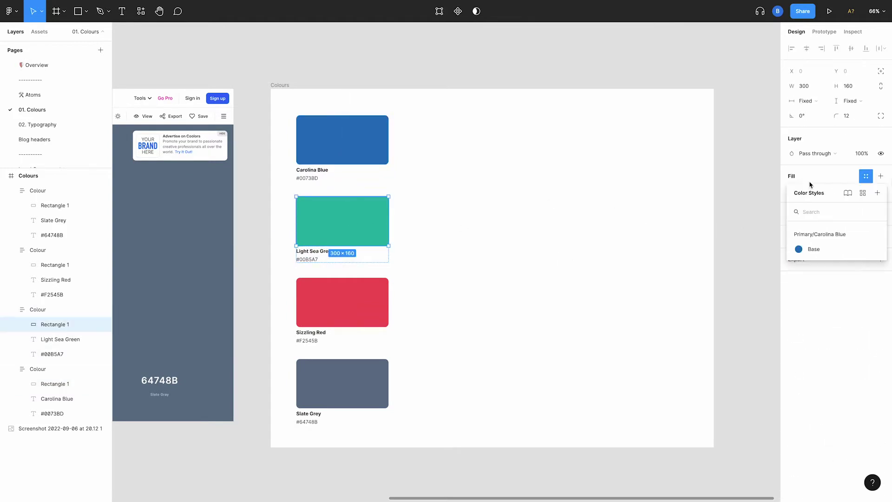
pyautogui.click(876, 194)
pyautogui.write('Secondary/Lig')
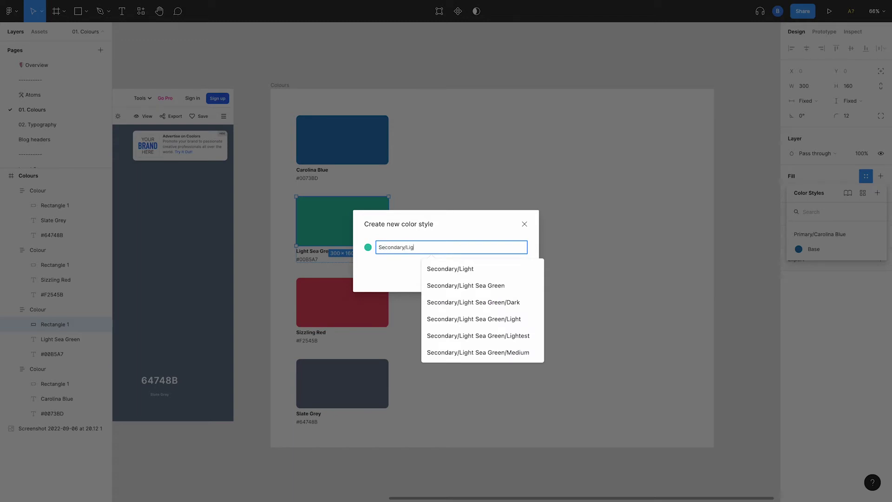
pyautogui.write('ht ')
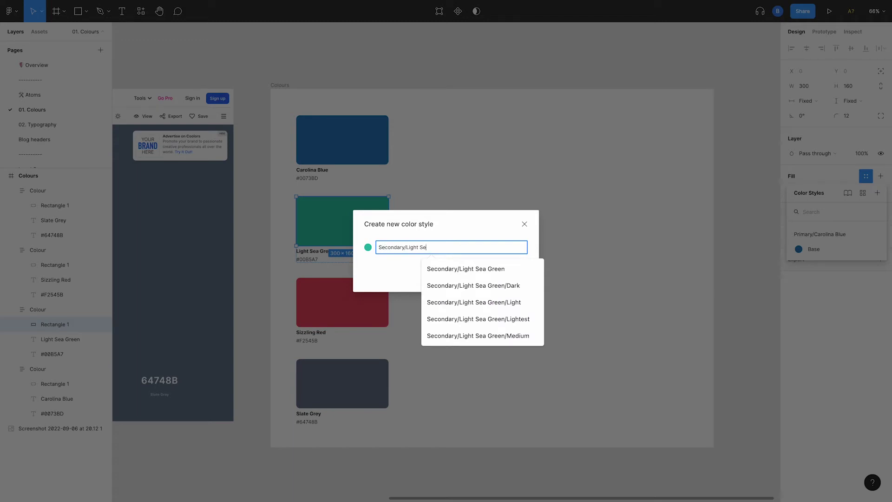
pyautogui.write('Sea Green/Base')
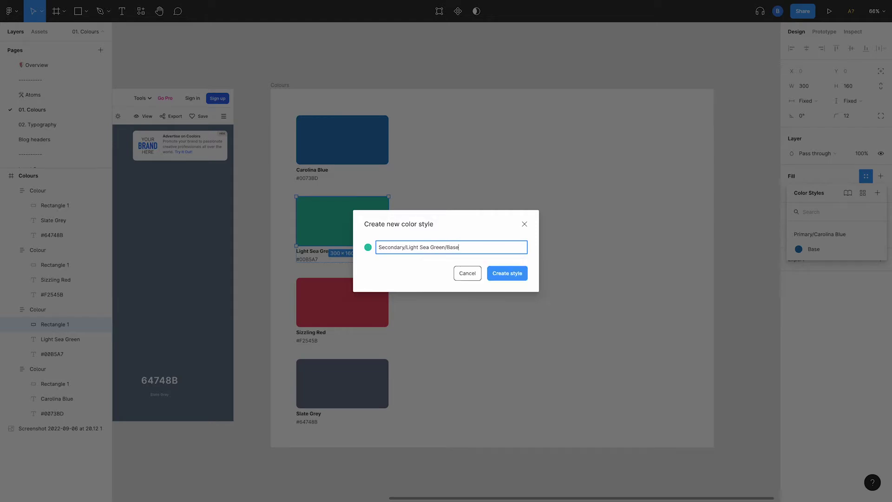
pyautogui.press('Return')
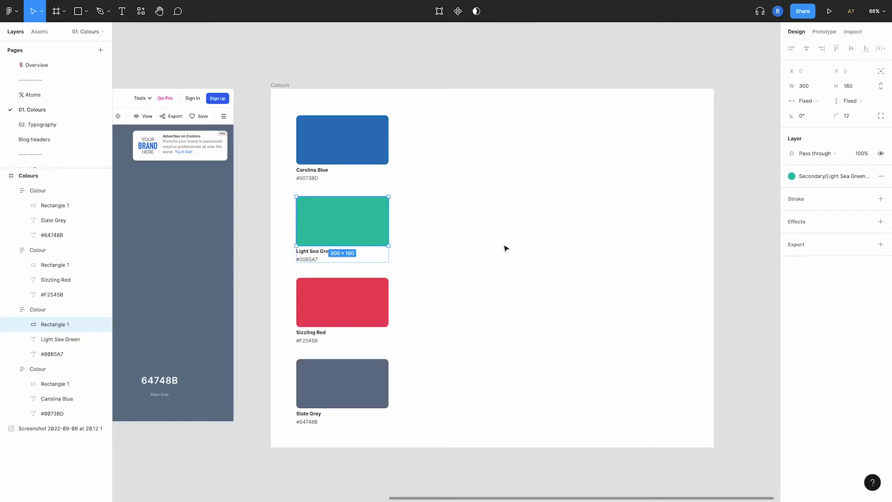
pyautogui.click(351, 307)
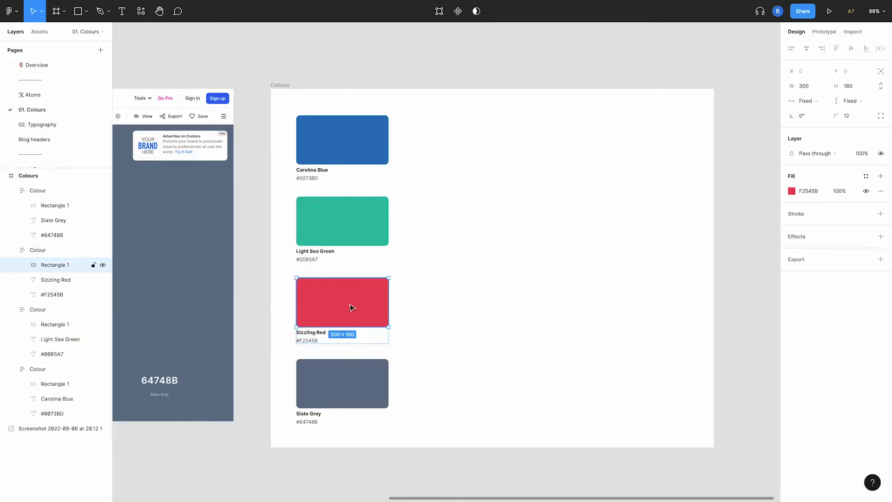
pyautogui.click(880, 177)
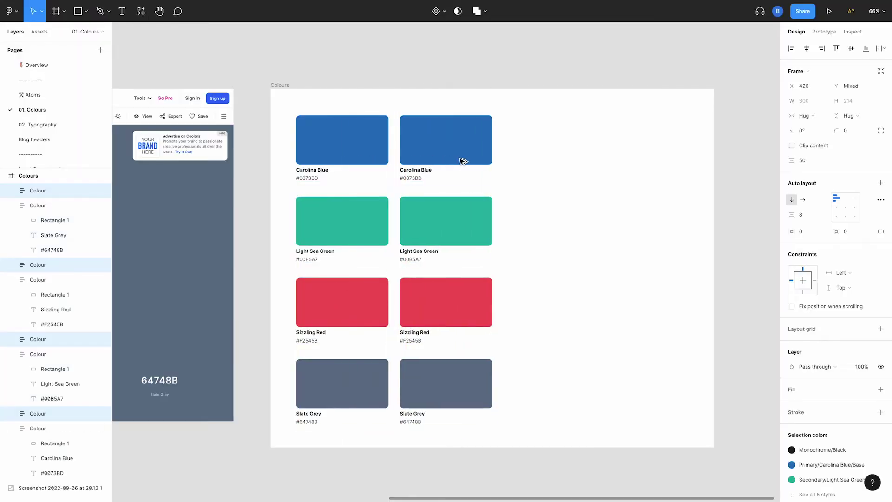
# - Duplicate the swatch column to the right and widen the Colours frame to fit more
pyautogui.moveTo(462, 160); pyautogui.dragTo(670, 166)
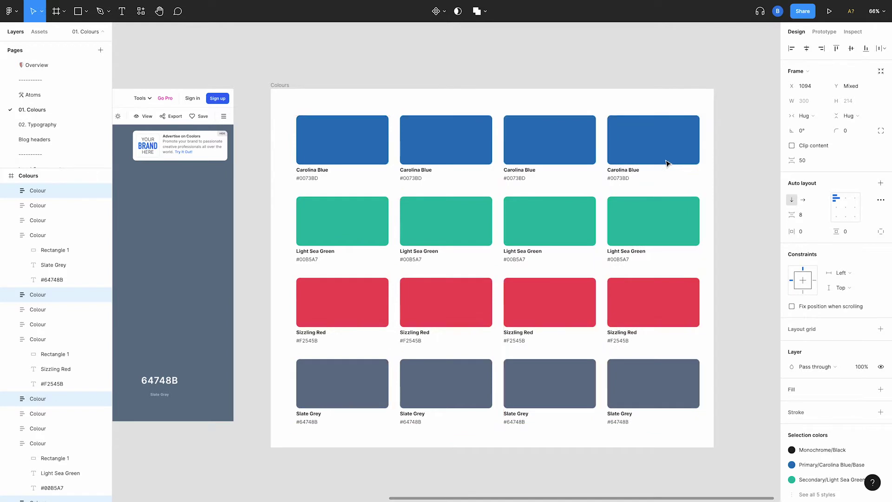
pyautogui.scroll(-5, 669, 166)
pyautogui.click(500, 123)
pyautogui.hscroll(3, 501, 123)
pyautogui.moveTo(630, 180); pyautogui.dragTo(702, 179)
# - Duplicate the fourth column's cards into a fifth column, then select the first Carolina Blue rectangle
pyautogui.click(622, 145)
pyautogui.keyDown('shift'); pyautogui.click(615, 173); pyautogui.keyUp('shift')
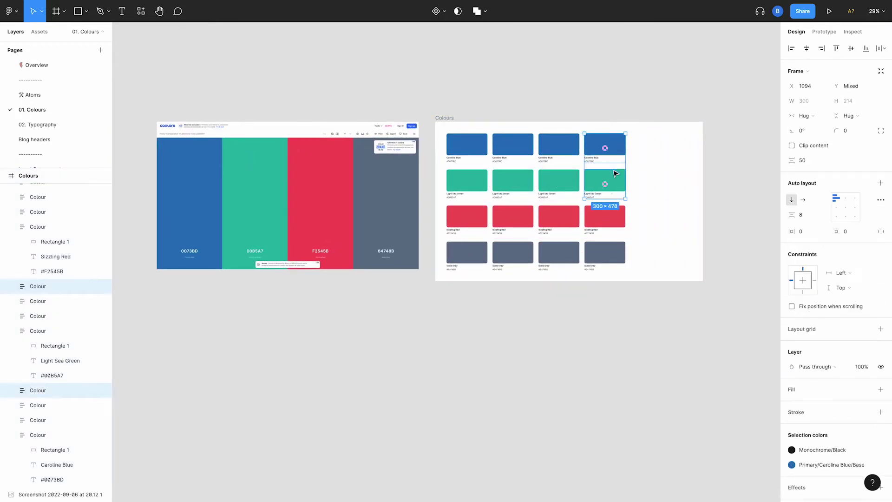
pyautogui.keyDown('shift'); pyautogui.click(603, 245); pyautogui.keyUp('shift')
pyautogui.moveTo(617, 153); pyautogui.dragTo(663, 154)
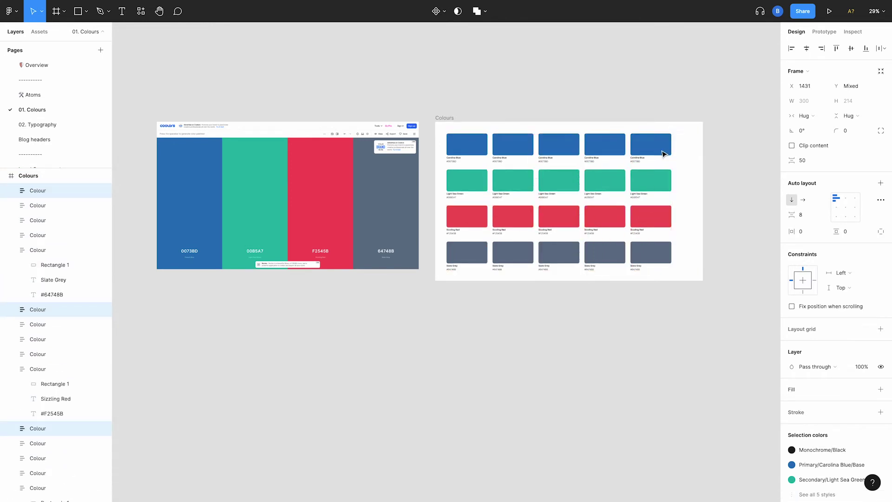
pyautogui.keyDown('ctrl'); pyautogui.scroll(3, 595, 151); pyautogui.keyUp('ctrl')
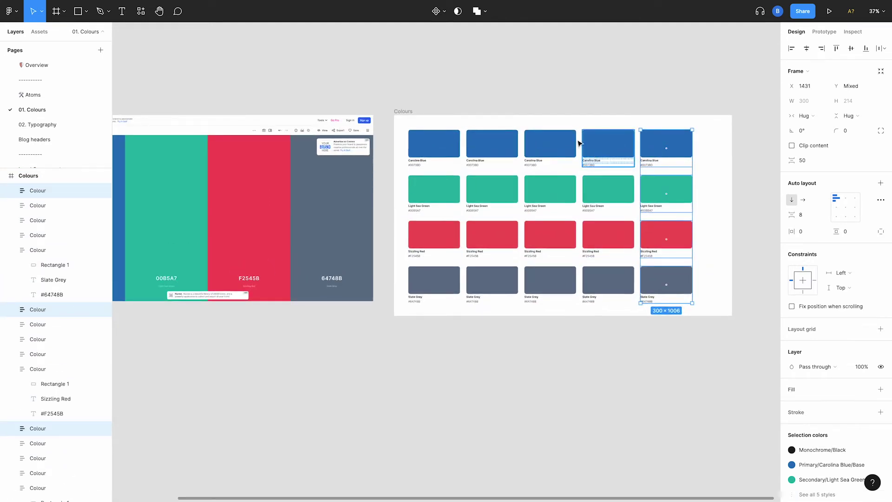
pyautogui.scroll(3, 534, 148)
pyautogui.scroll(2, 534, 148)
pyautogui.hscroll(2, 534, 148)
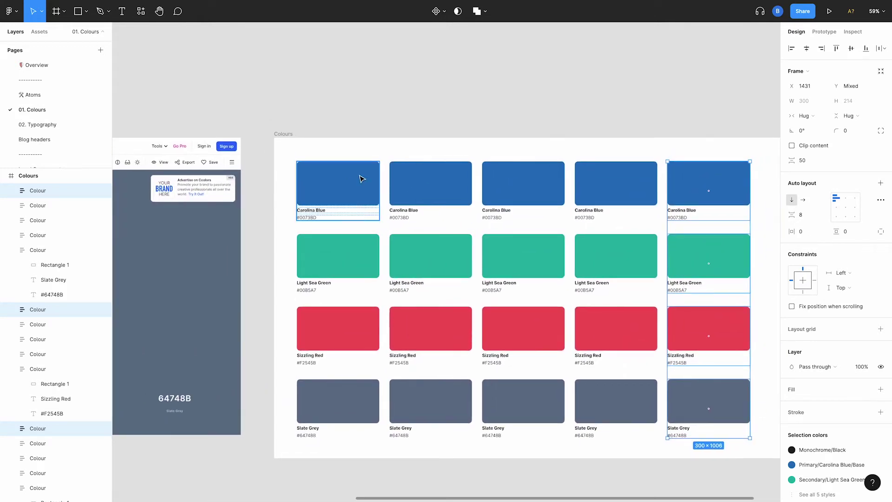
pyautogui.doubleClick(346, 184)
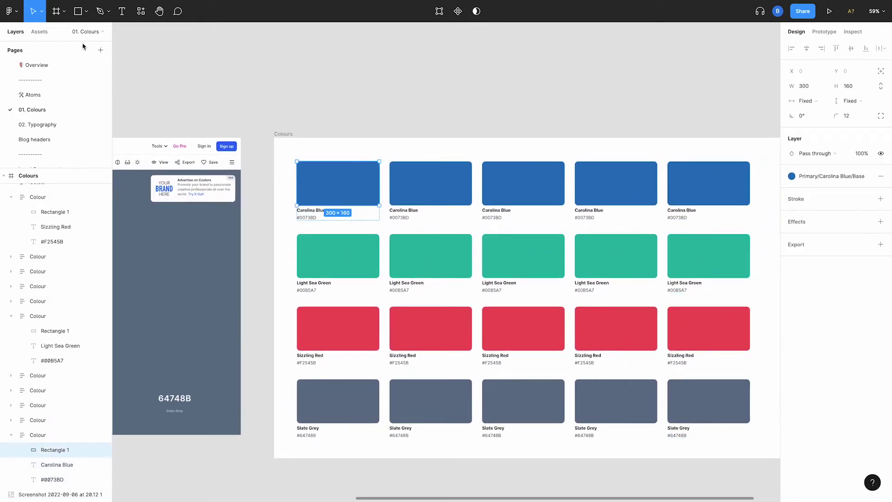
# - Launch the Color scale generator plugin and rerun it on the Carolina Blue swatch (0073bc, 10 steps)
pyautogui.click(142, 12)
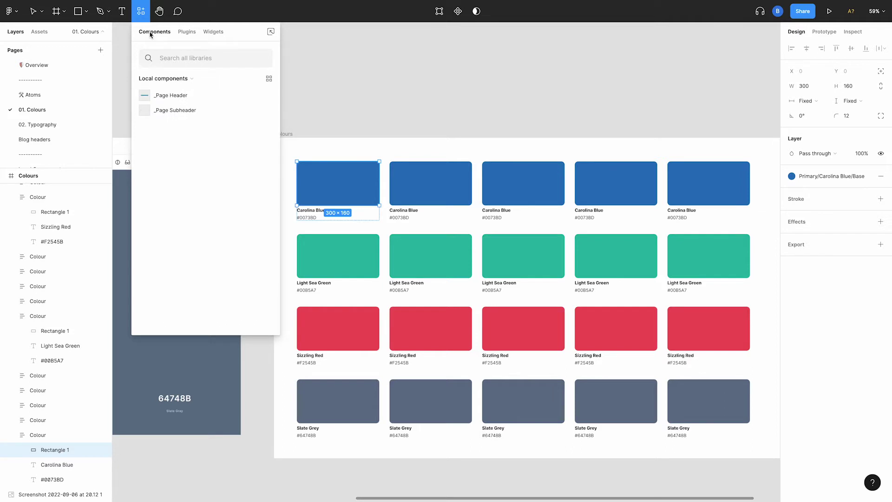
pyautogui.click(186, 33)
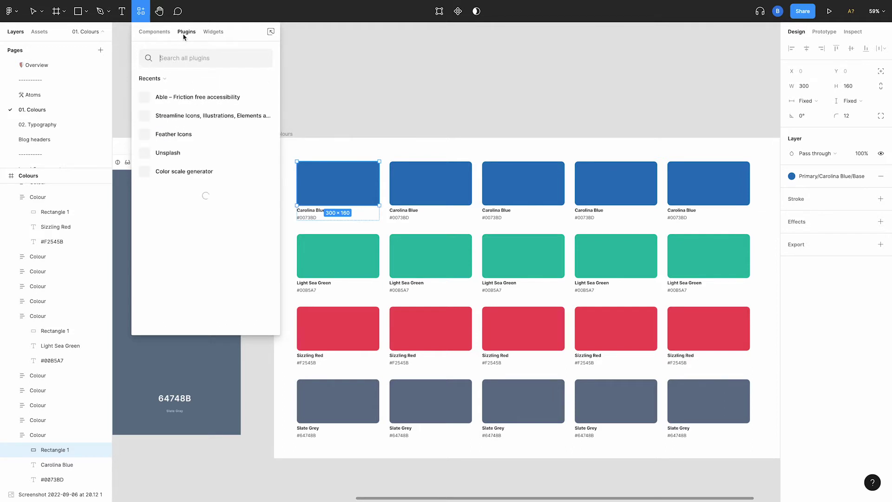
pyautogui.click(177, 169)
pyautogui.press('Escape')
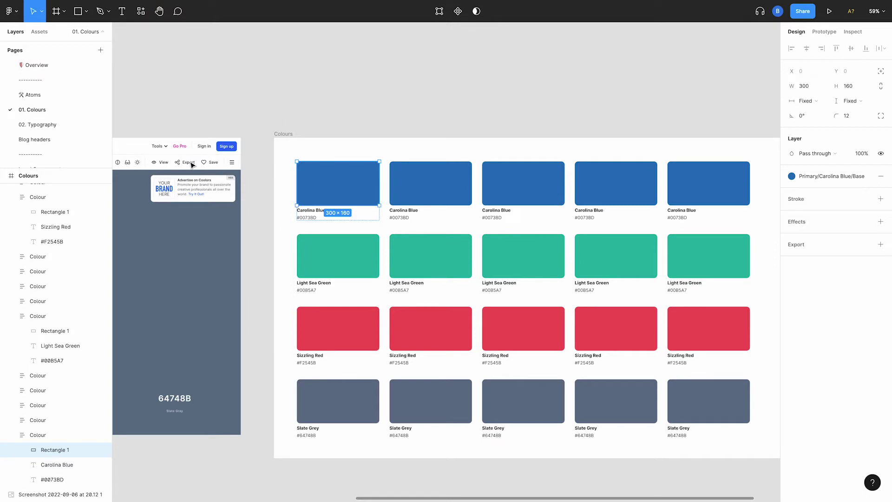
pyautogui.press('super+alt+p')
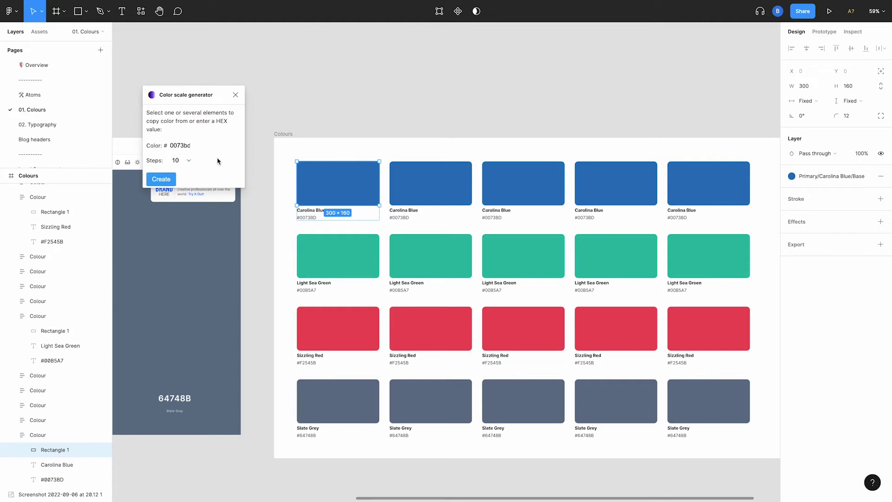
# - Create the 10-step blue scale above the frame and start naming blue cards, e.g. Primary/Carolina Blue/Dark
pyautogui.click(161, 179)
pyautogui.moveTo(327, 252); pyautogui.dragTo(344, 79)
pyautogui.scroll(2, 400, 190)
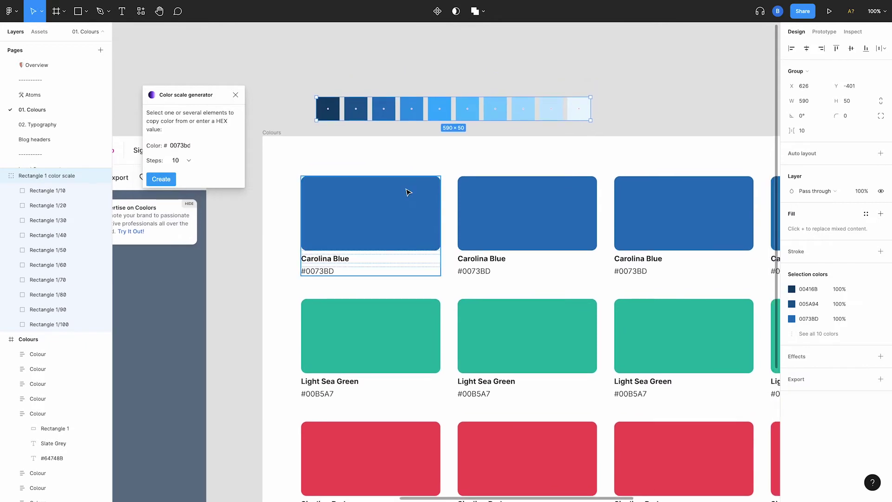
pyautogui.doubleClick(340, 263)
pyautogui.doubleClick(339, 260)
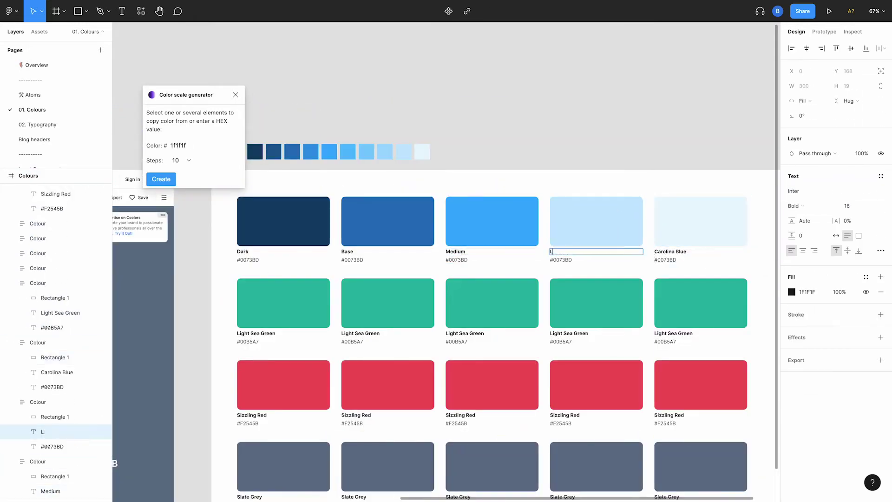
pyautogui.doubleClick(666, 259)
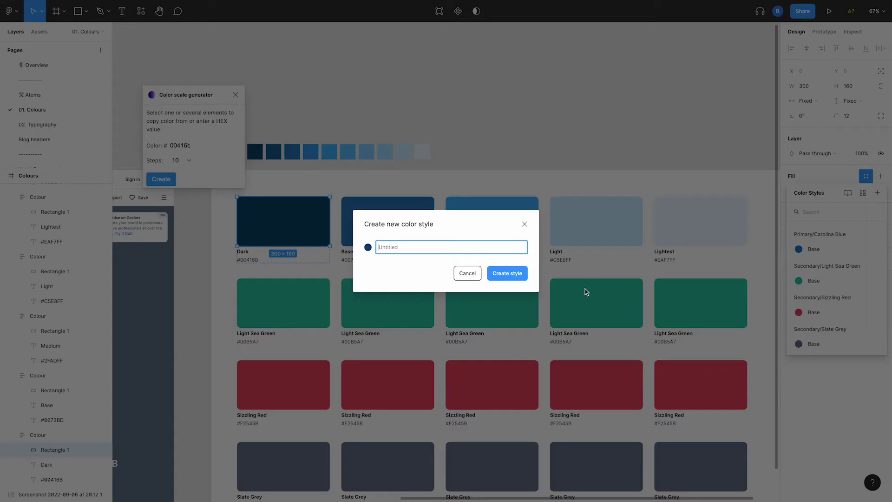
pyautogui.write('Primary/Carolina Blue/Dark')
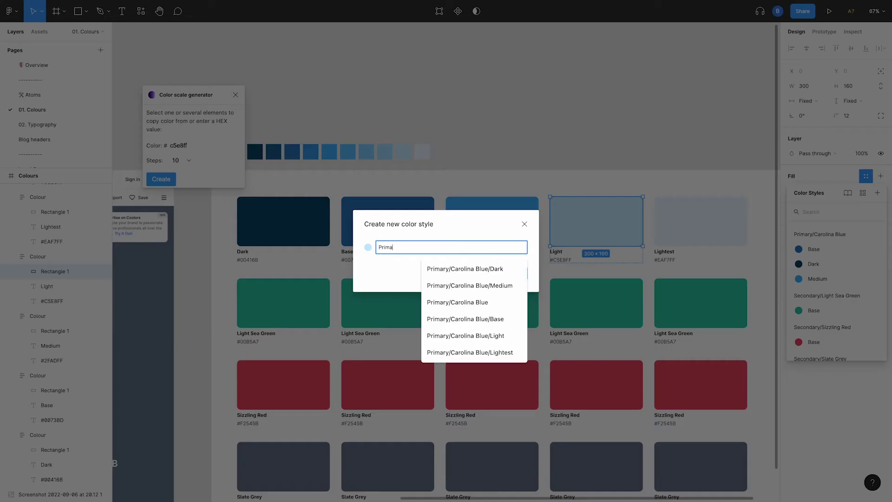
# - Continue naming the blue shade cards, entering Primary/Carolina Blue/Light and another Primary/Carolina Blue/ name
pyautogui.write('ry/Carolina Blue/Light')
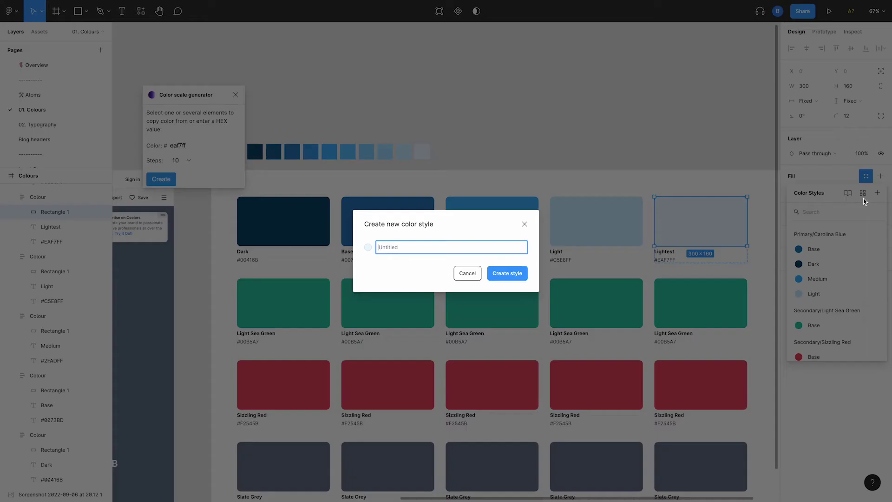
pyautogui.write('Primary/Carolina Blue/')
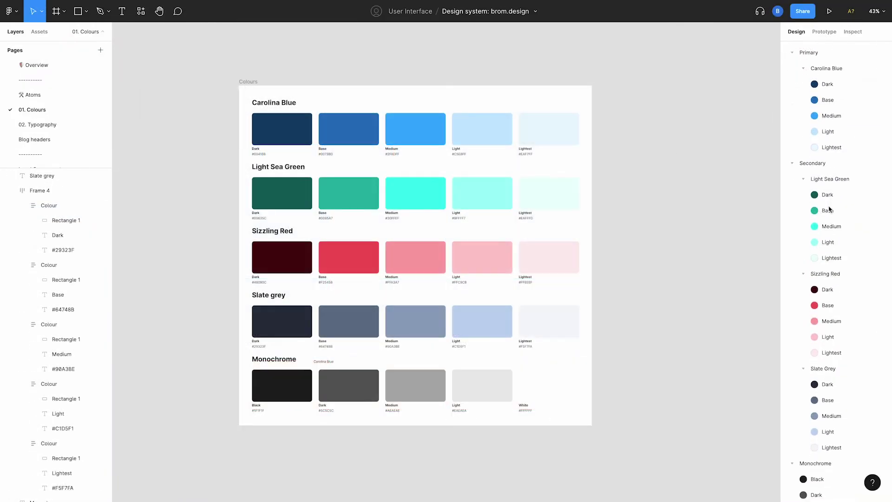
pyautogui.scroll(-4, 824, 240)
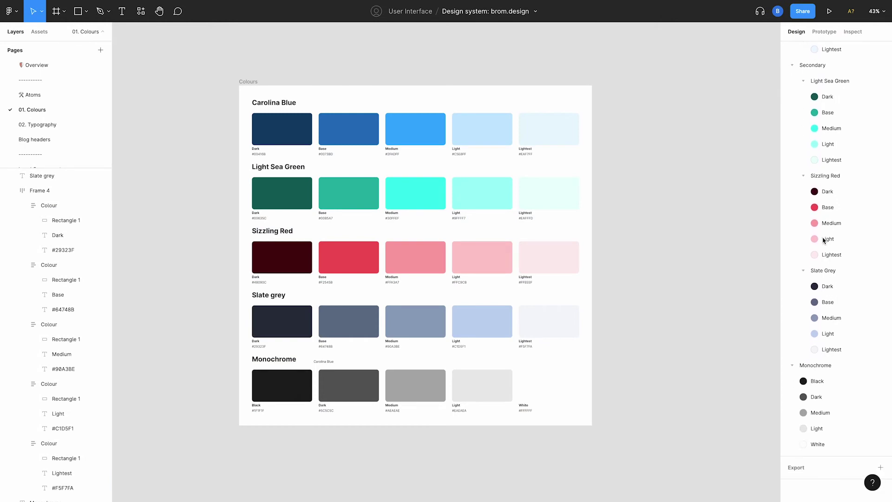
pyautogui.scroll(5, 824, 240)
# - Select the Lightest Carolina Blue rectangle and bring up its fill's saved colour styles
pyautogui.click(556, 126)
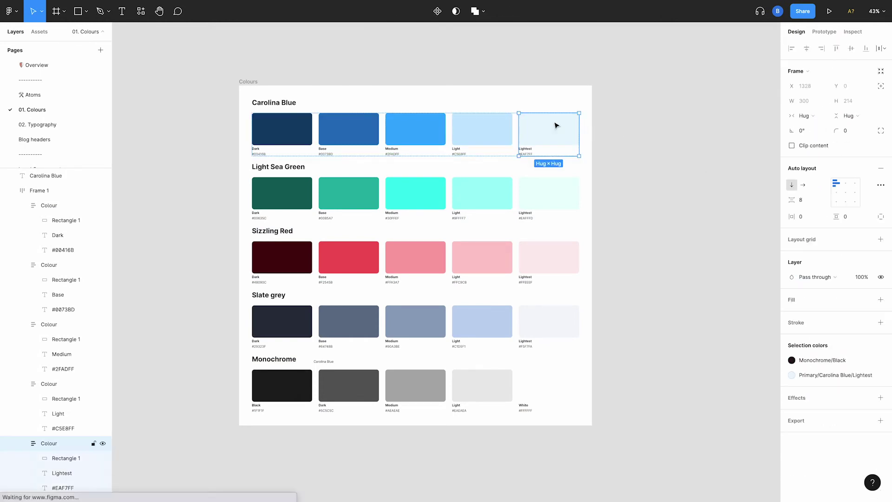
pyautogui.click(556, 125)
pyautogui.click(829, 177)
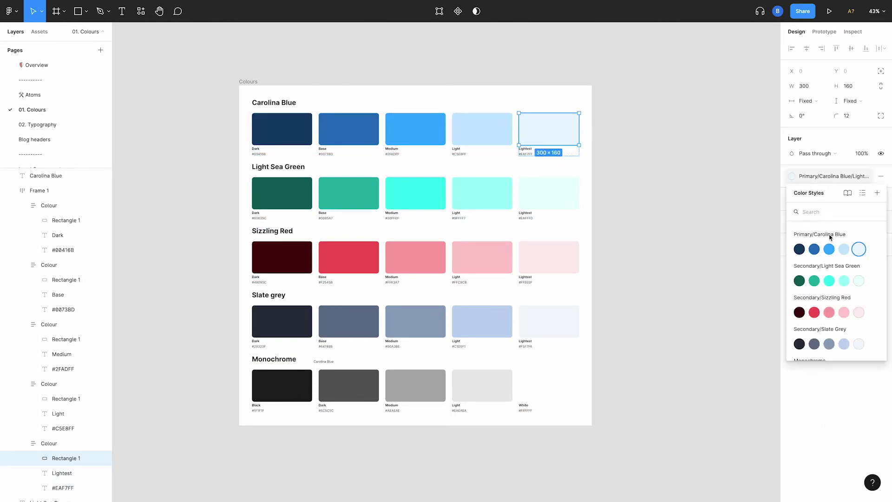
pyautogui.scroll(-2, 826, 279)
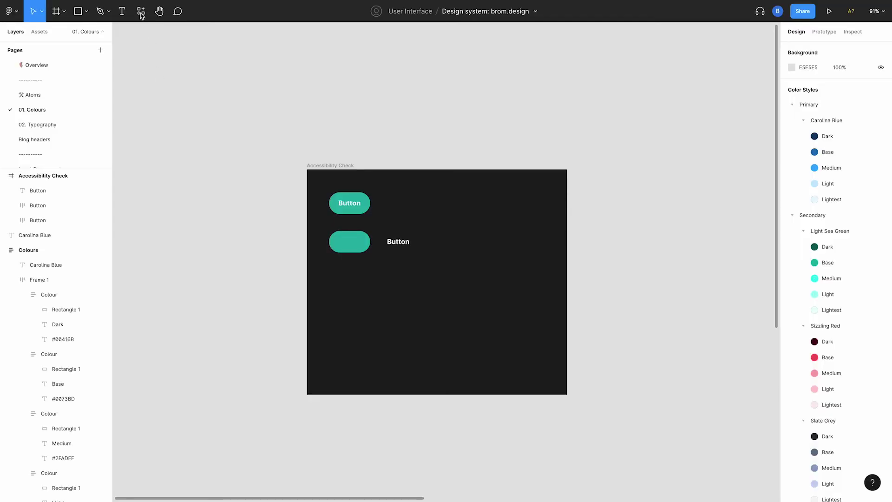
# - Search the plugins for 'able' and launch the Able accessibility plugin
pyautogui.click(141, 12)
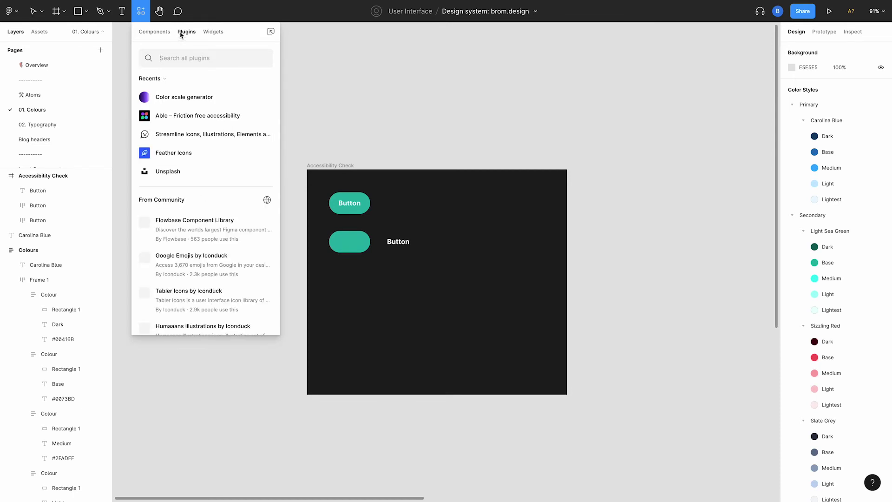
pyautogui.write('able')
pyautogui.moveTo(179, 101)
pyautogui.click(264, 97)
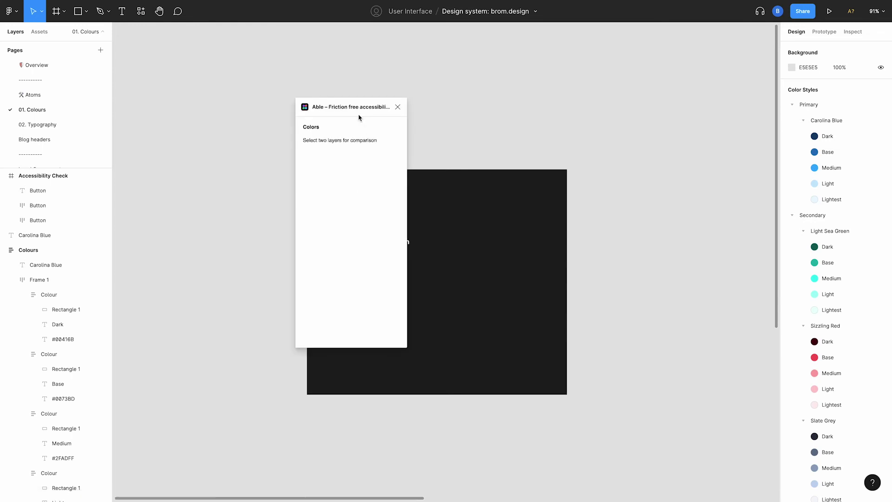
# - Move the Able window aside and select the lower teal button plus its Button label to compare
pyautogui.moveTo(361, 112); pyautogui.dragTo(260, 185)
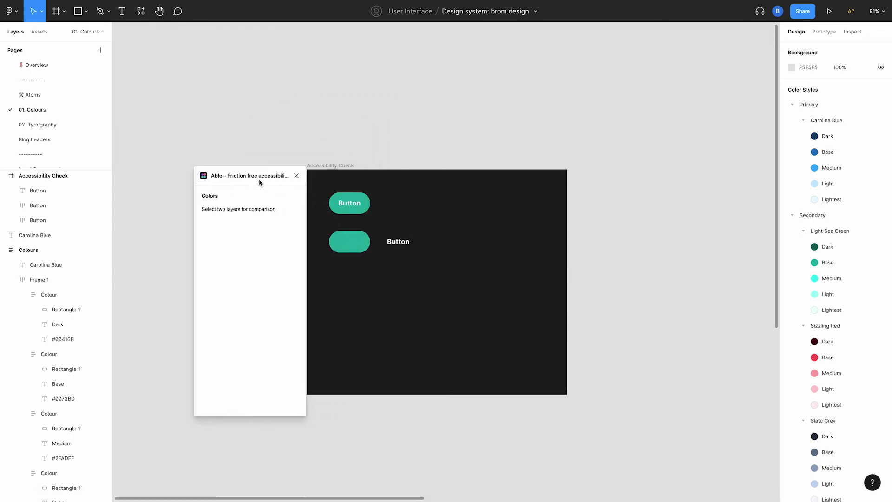
pyautogui.click(339, 242)
pyautogui.keyDown('shift'); pyautogui.click(397, 242); pyautogui.keyUp('shift')
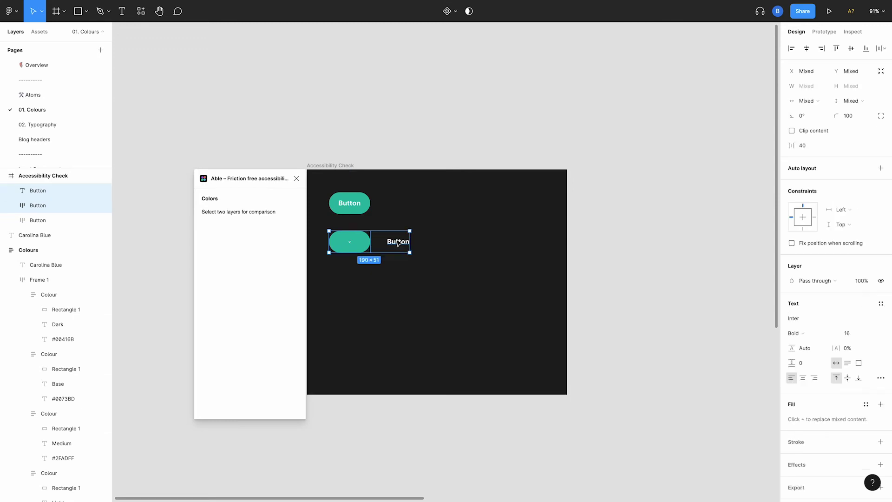